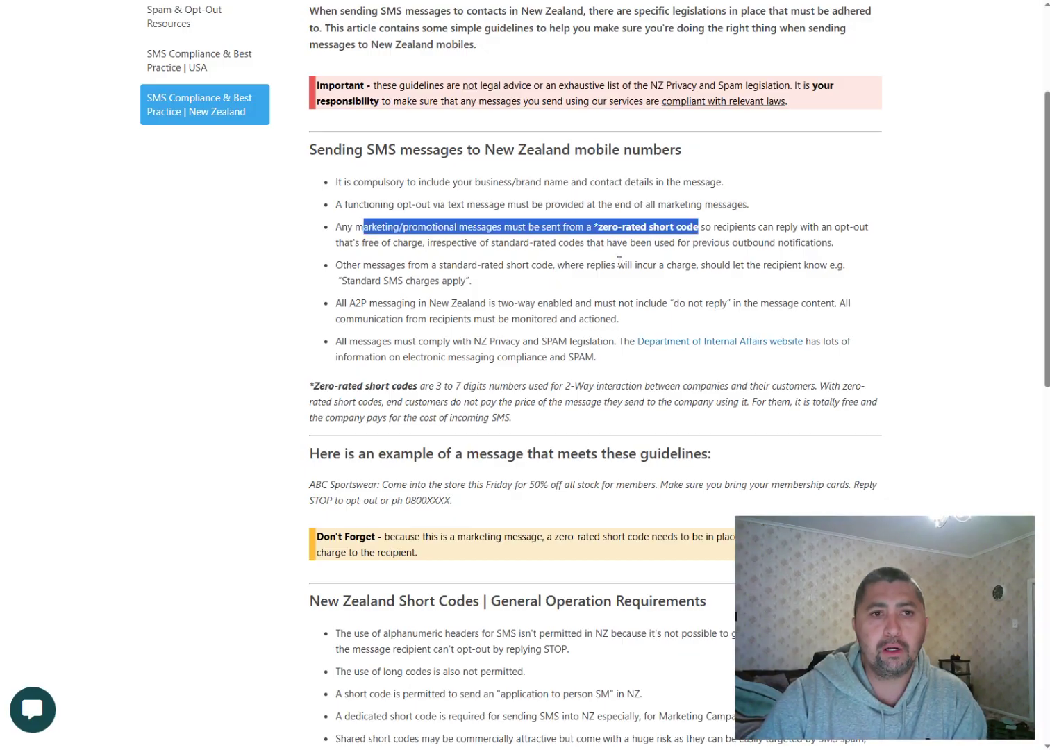
- Review the New Zealand sending rules, highlighting the business-name and marketing short-code rules
left_click(632, 302)
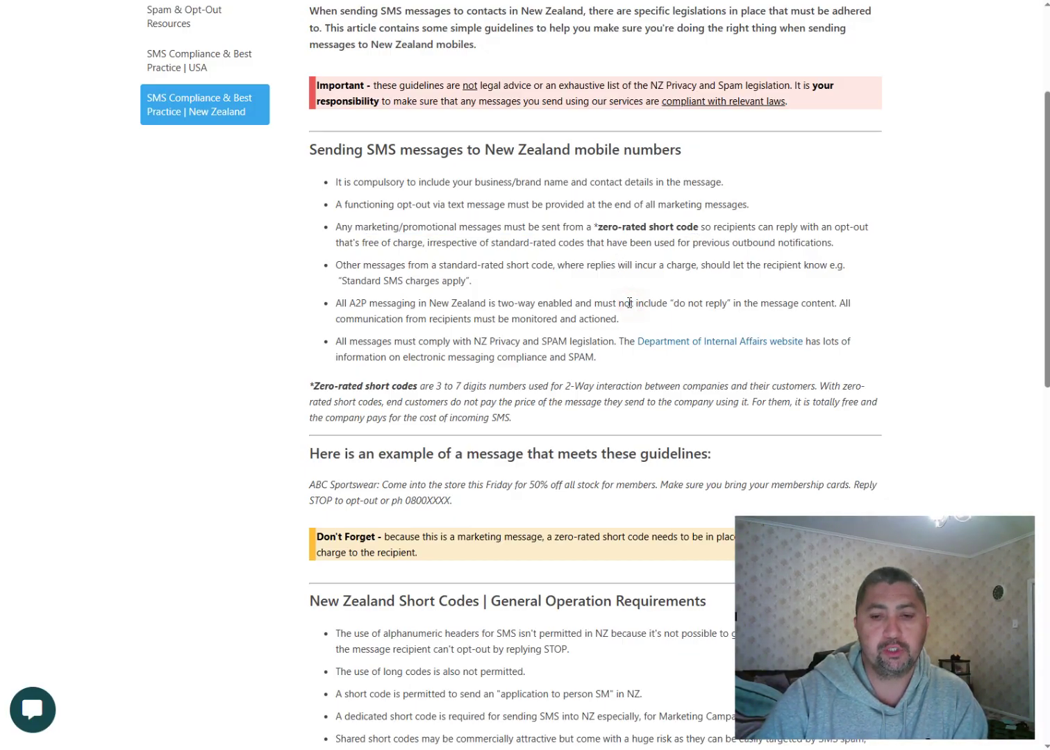
scroll(624, 271, "up", 3)
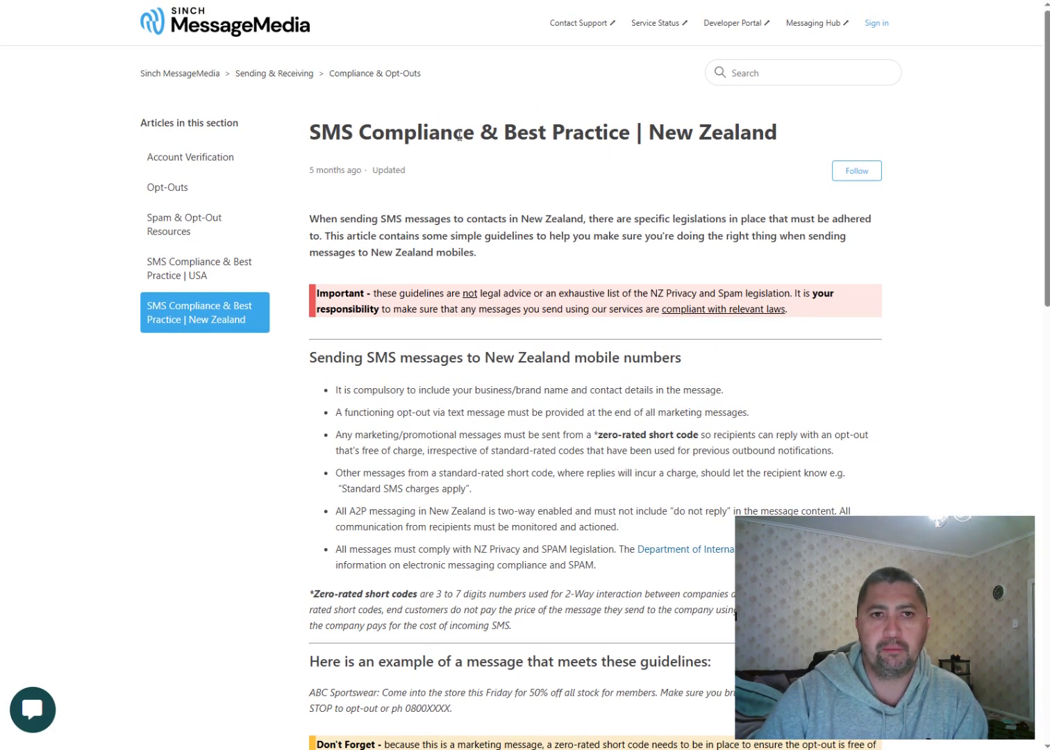
scroll(876, 382, "down", 3)
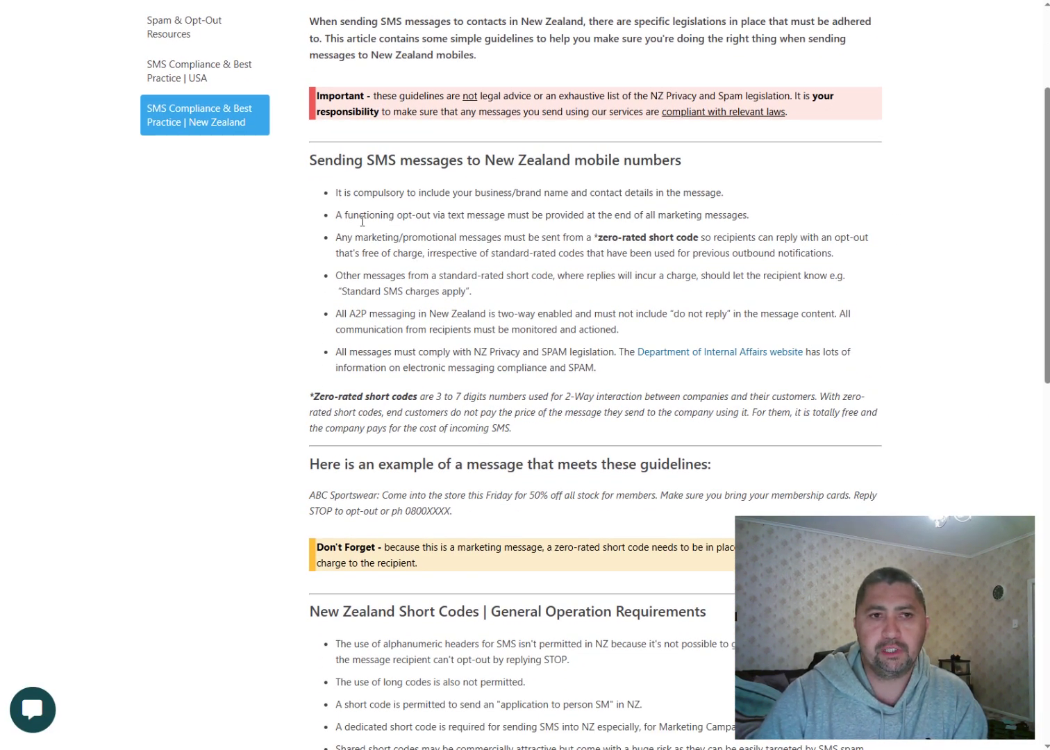
left_click_drag(335, 195, 647, 192)
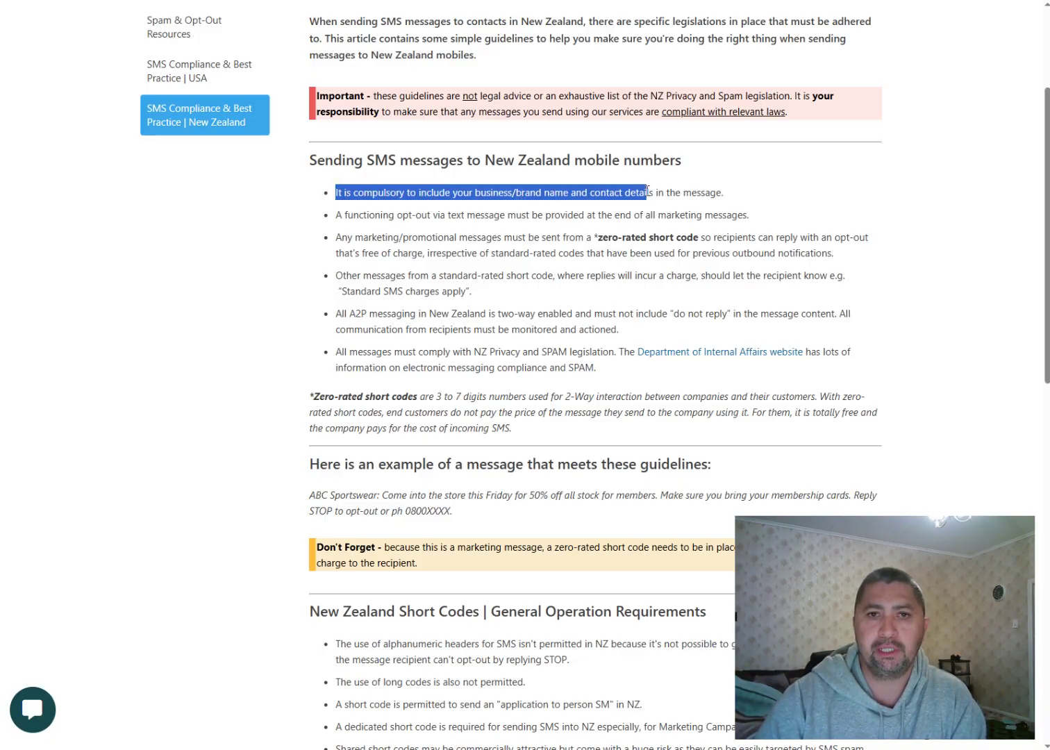
left_click(798, 216)
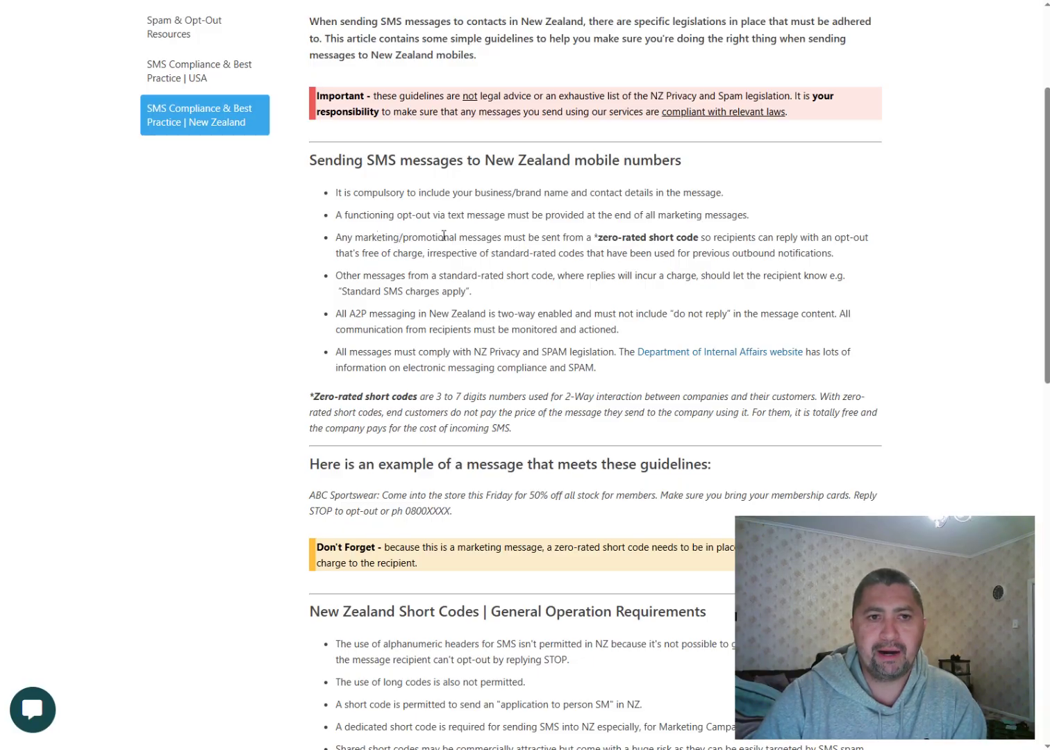
left_click_drag(362, 238, 700, 248)
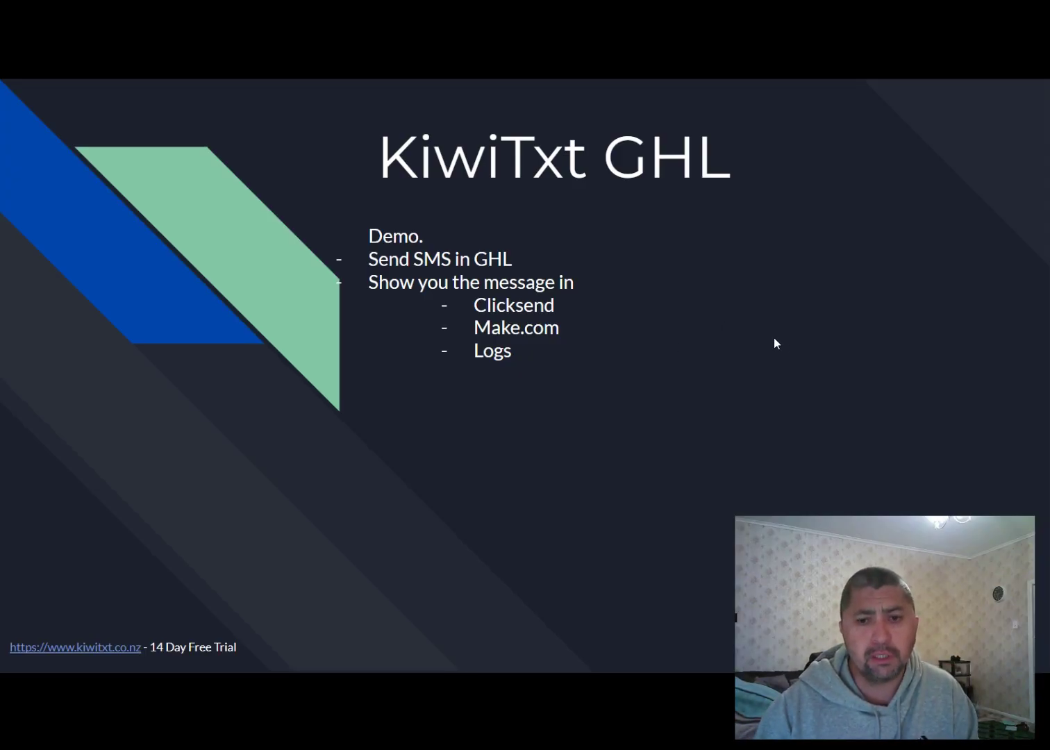
- Return from the slides to the test contact's SMS thread in GoHighLevel
key("alt+Tab")
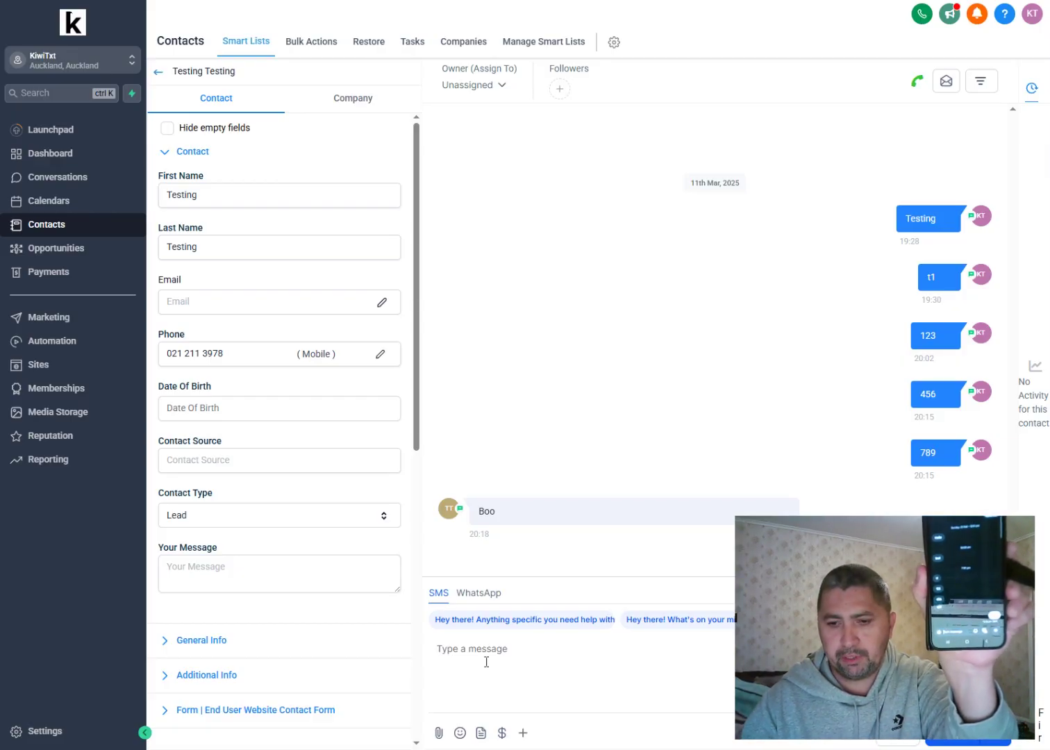
- Send the SMS messages 639 and then 888 to the test contact
type("639")
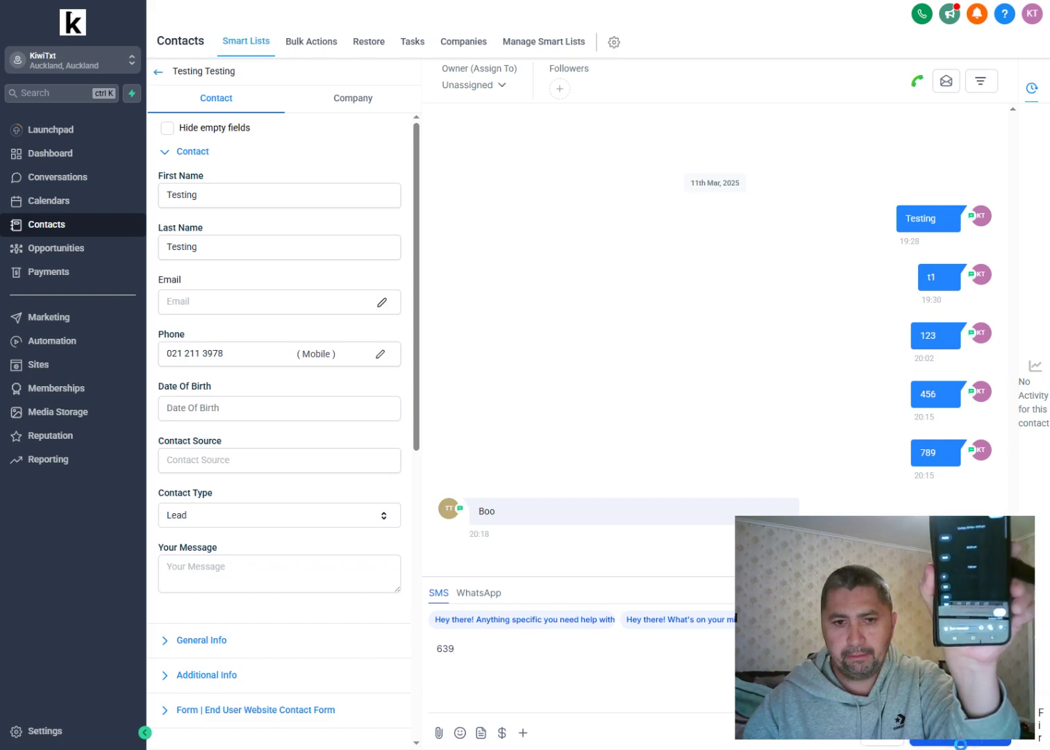
left_click(931, 742)
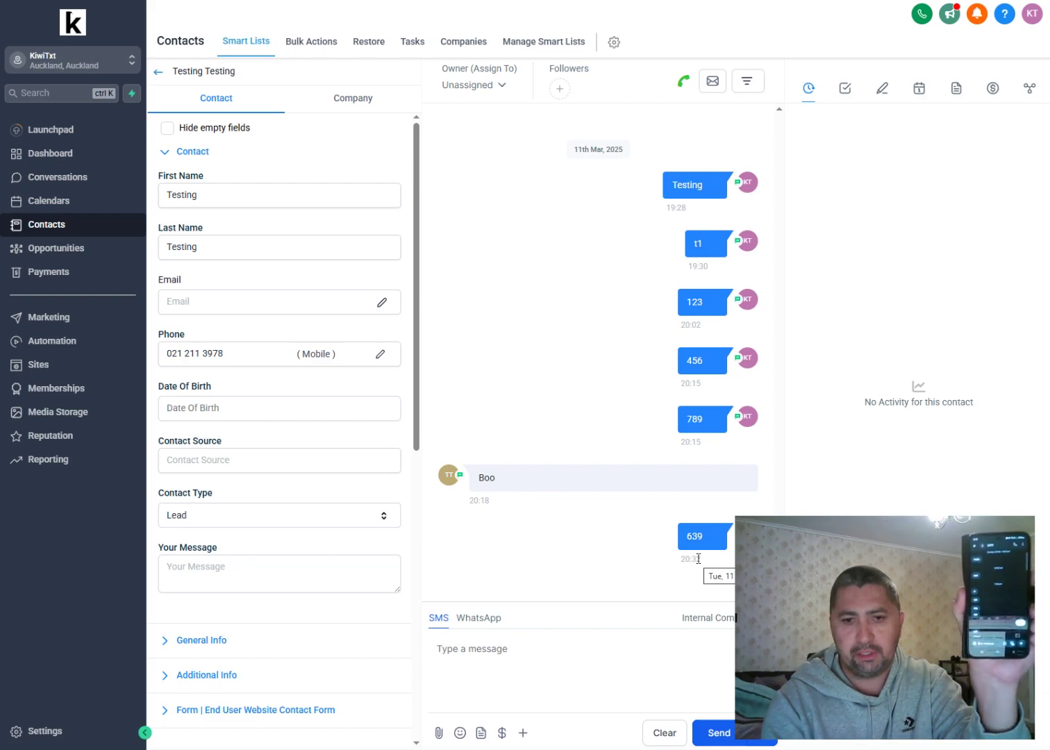
left_click(606, 661)
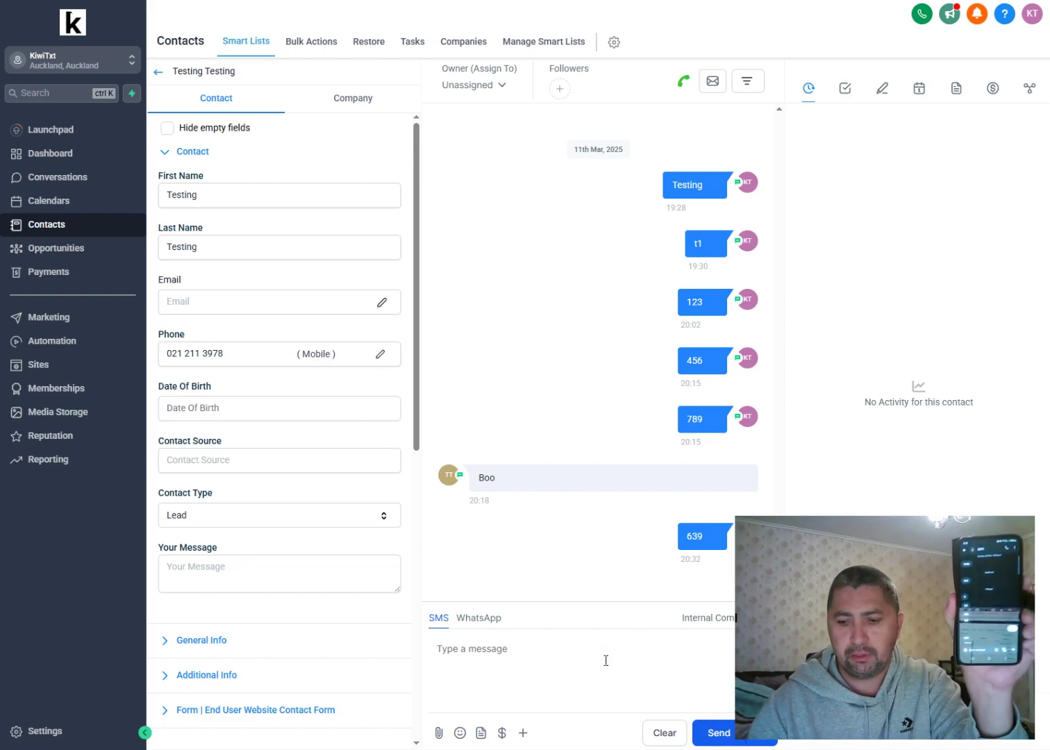
type("888")
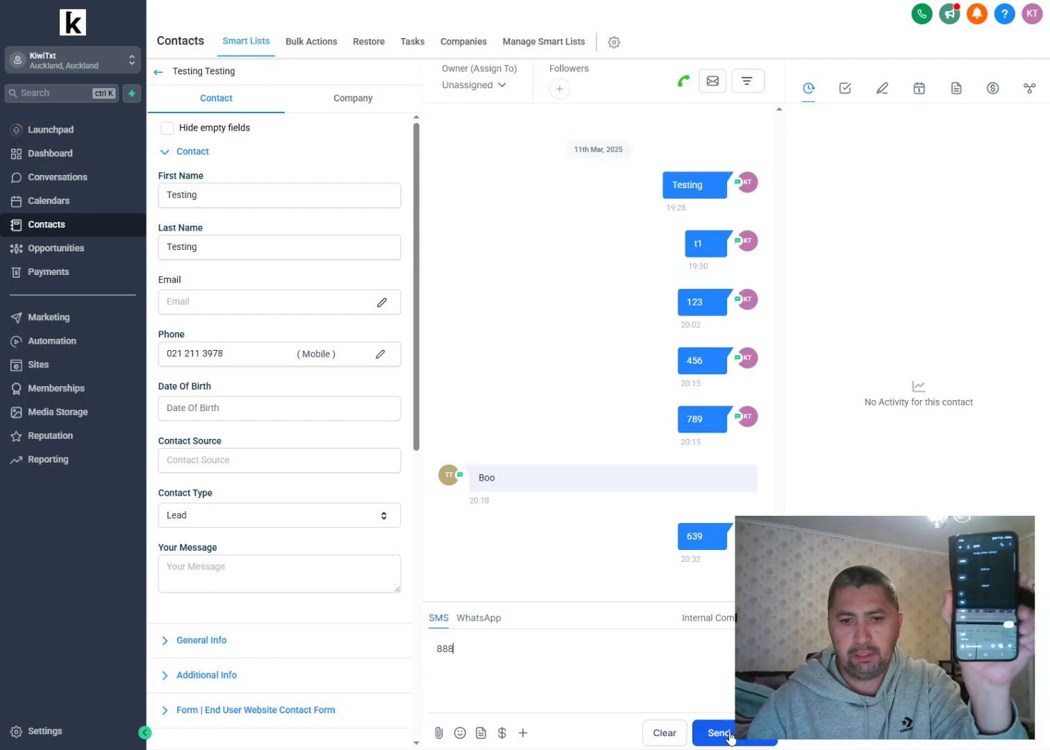
left_click(715, 733)
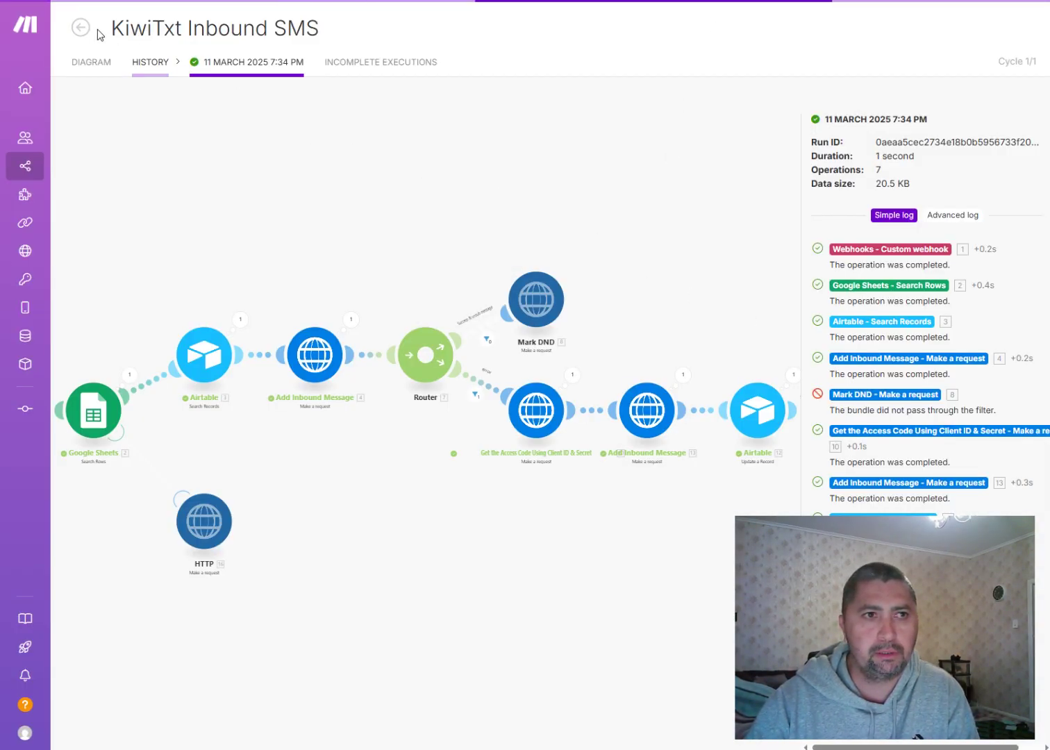
- Go back from the run details to the KiwiTxt Inbound SMS scenario's History list
left_click(81, 30)
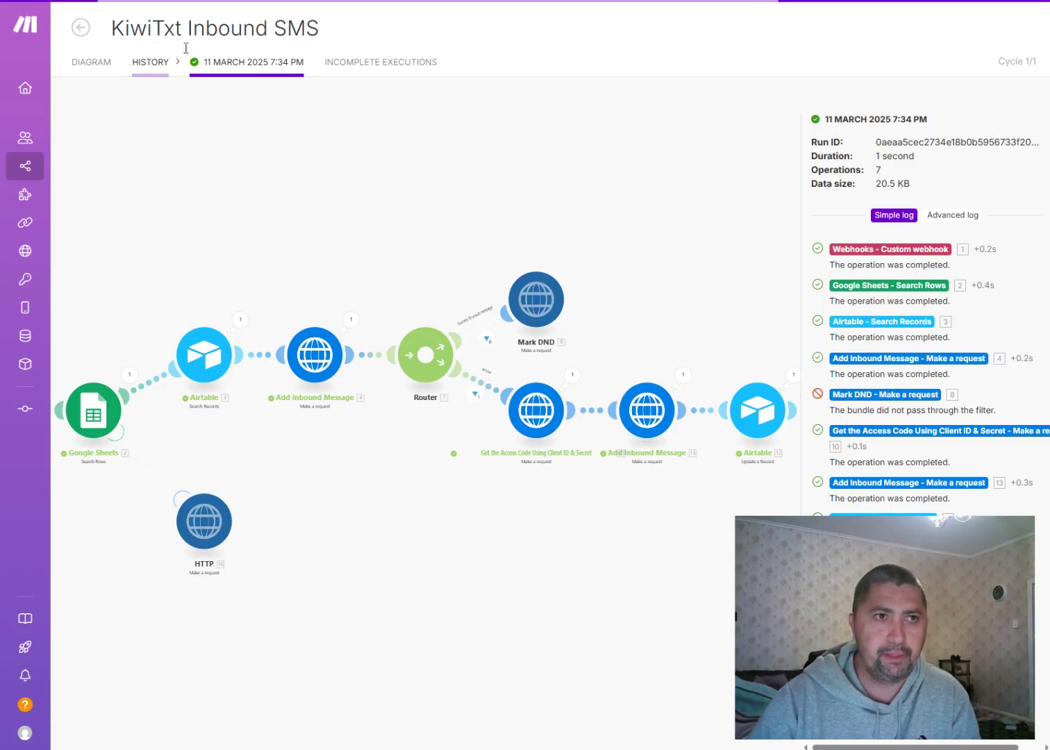
left_click(150, 62)
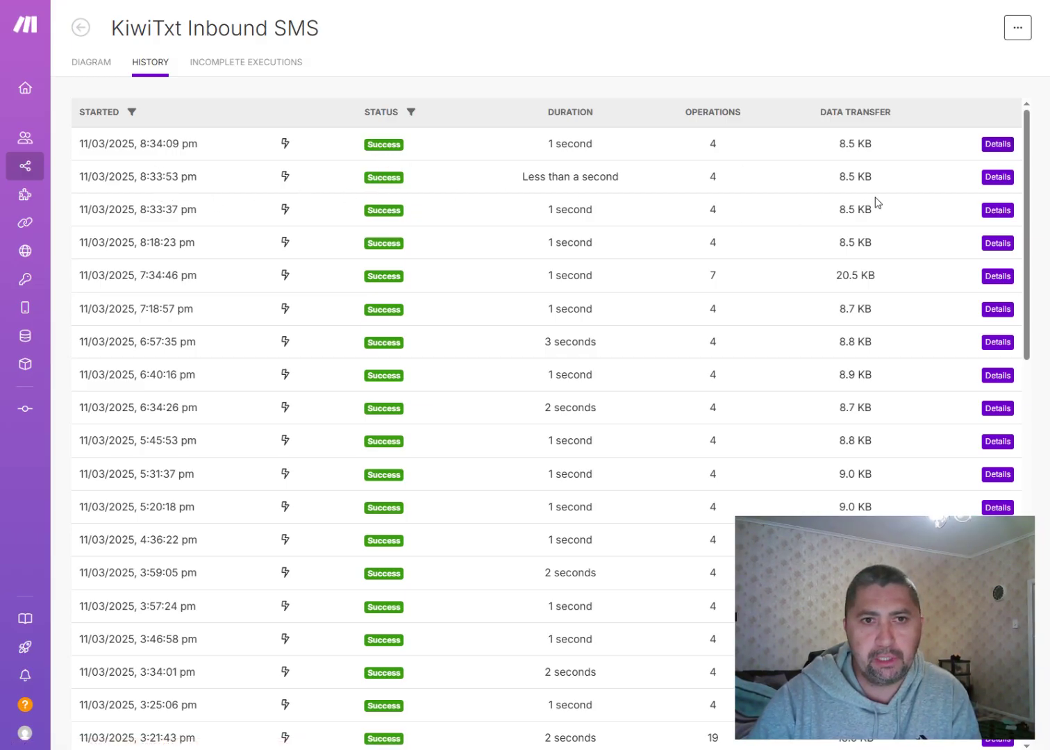
- Open the latest 8:34 PM run's details and drag the ClickSend SMS history window alongside
left_click(998, 146)
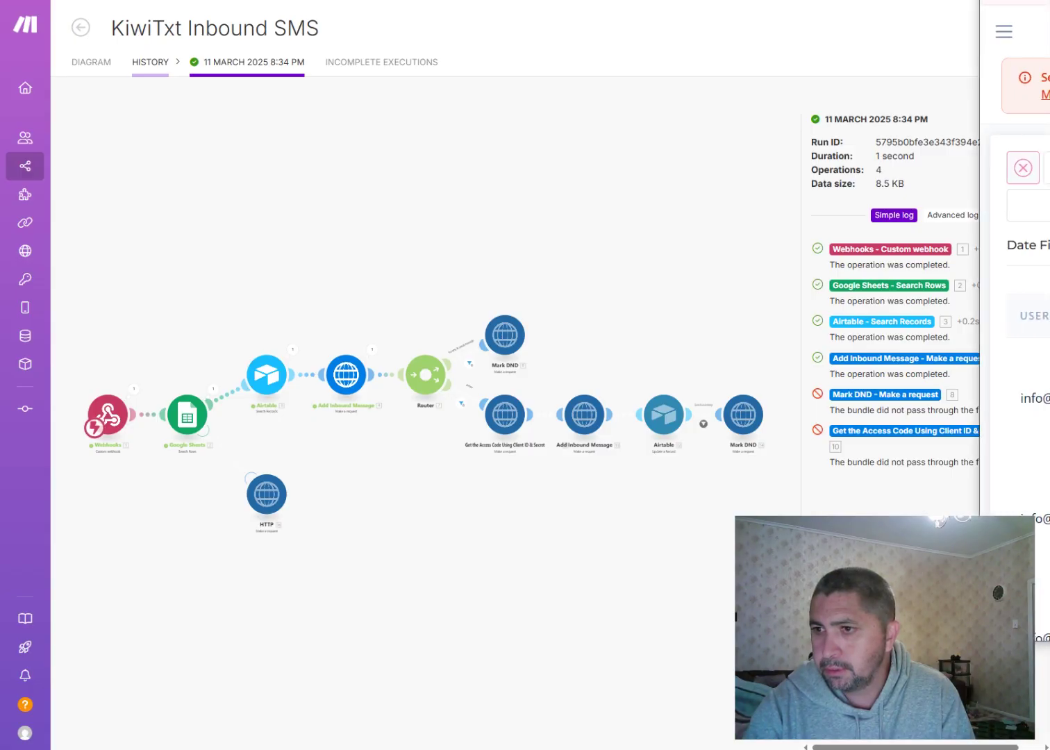
left_click_drag(1049, 3, 484, 27)
- Highlight the received 999 and 888 message bodies in ClickSend, then move its window aside
left_click_drag(679, 490, 923, 503)
left_click_drag(826, 445, 852, 447)
left_click_drag(696, 25, 529, 37)
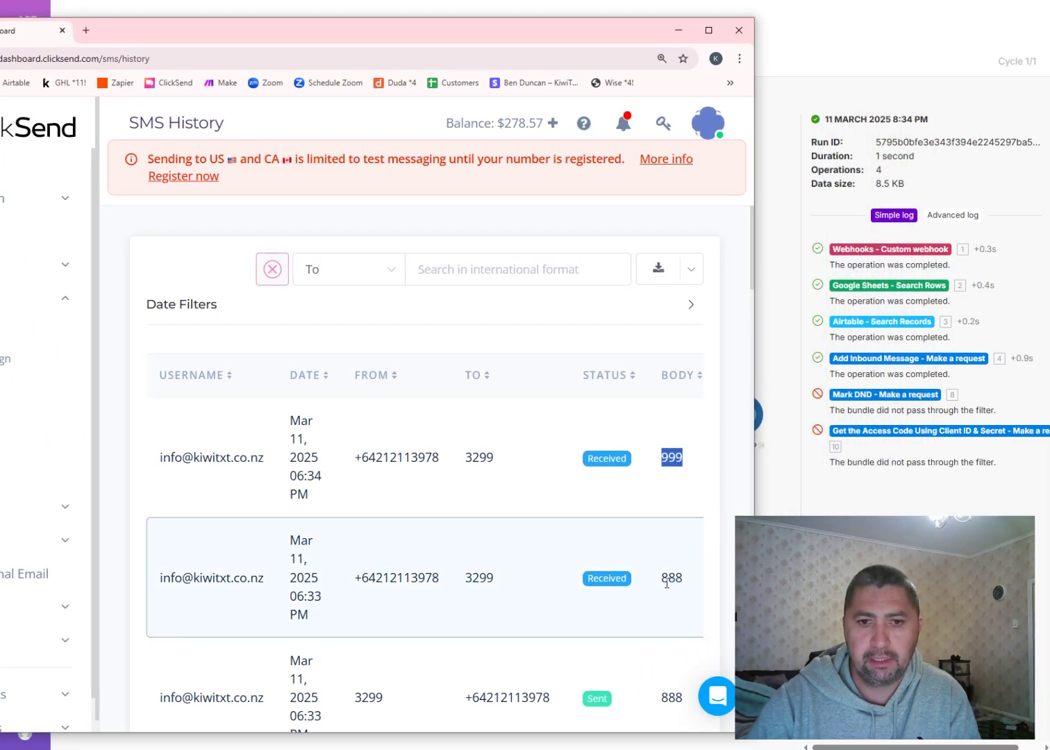
left_click_drag(664, 577, 685, 578)
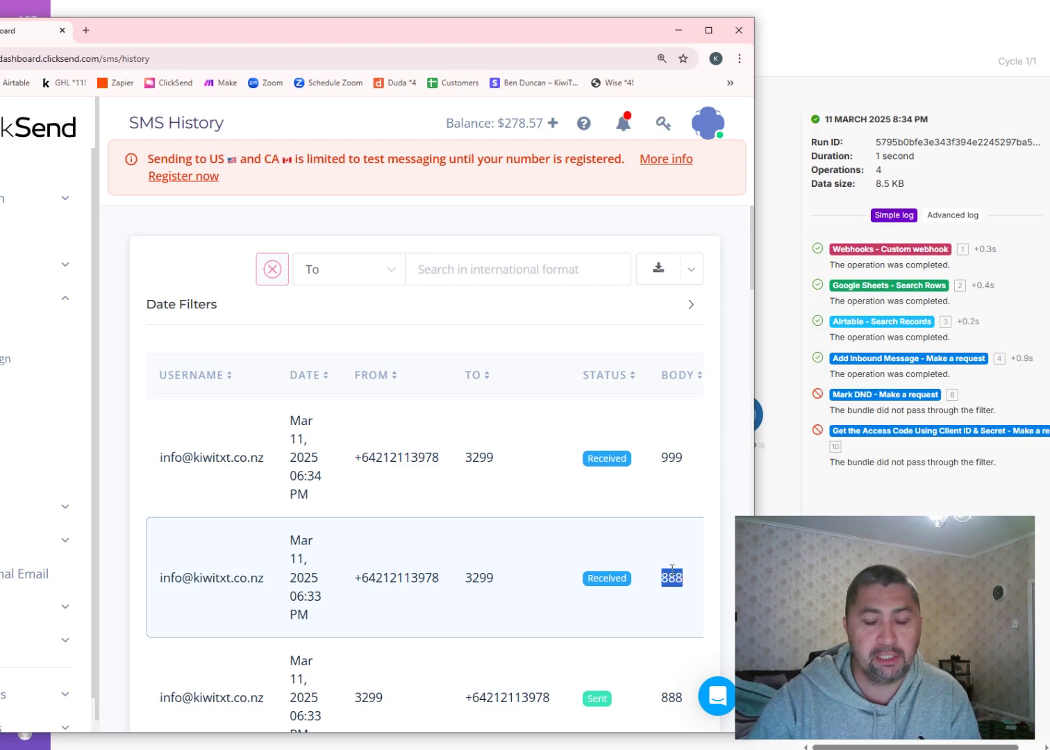
left_click_drag(524, 37, 1049, 305)
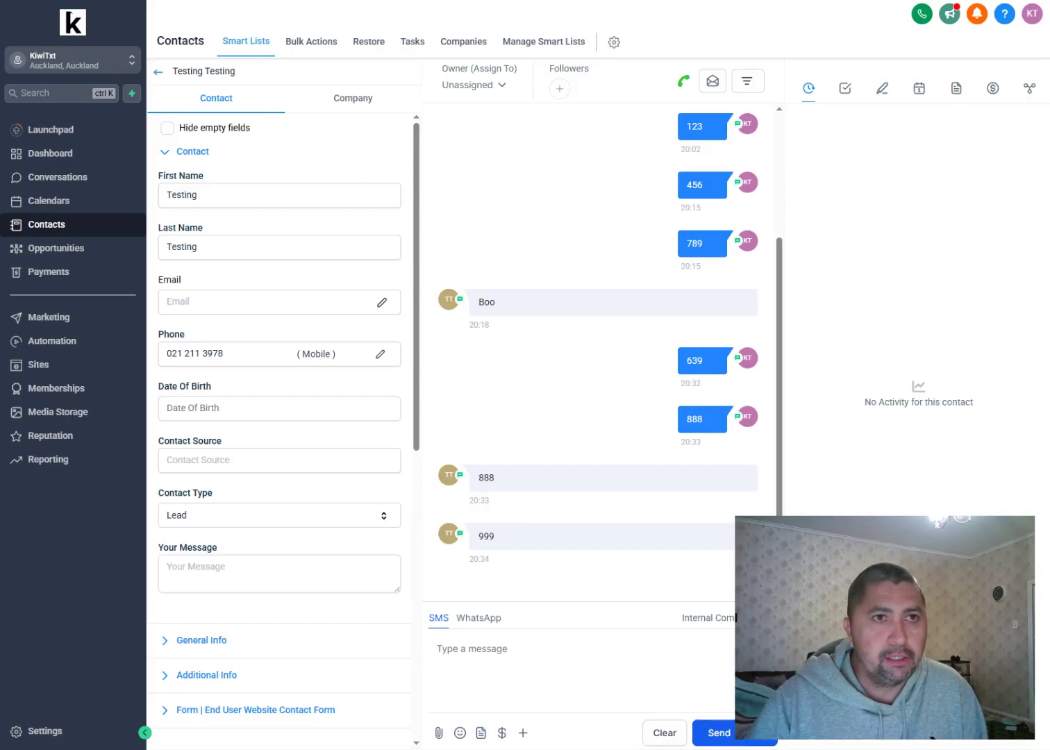
- Show the KiwiTxt GHL slides full-screen and advance to the 'To Learn More' slide
key("alt+Tab")
left_click(466, 462)
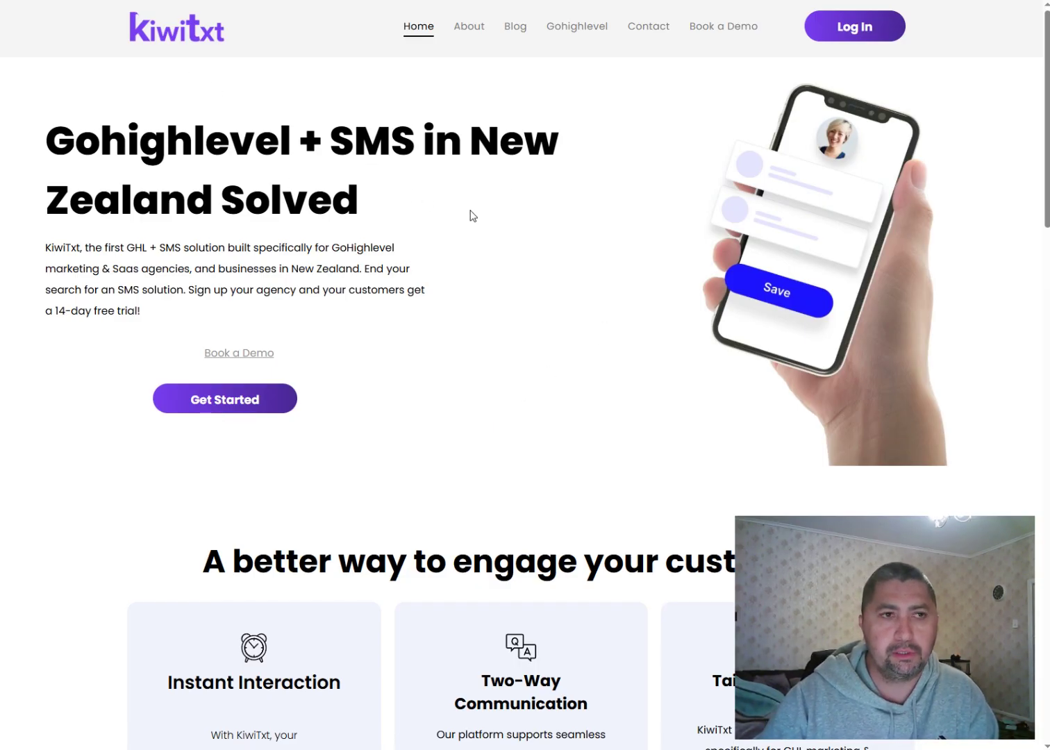
- Open the KiwiTxt Get Started page and highlight the NZD$199 set-up price and 'the onboarding process'
left_click(211, 405)
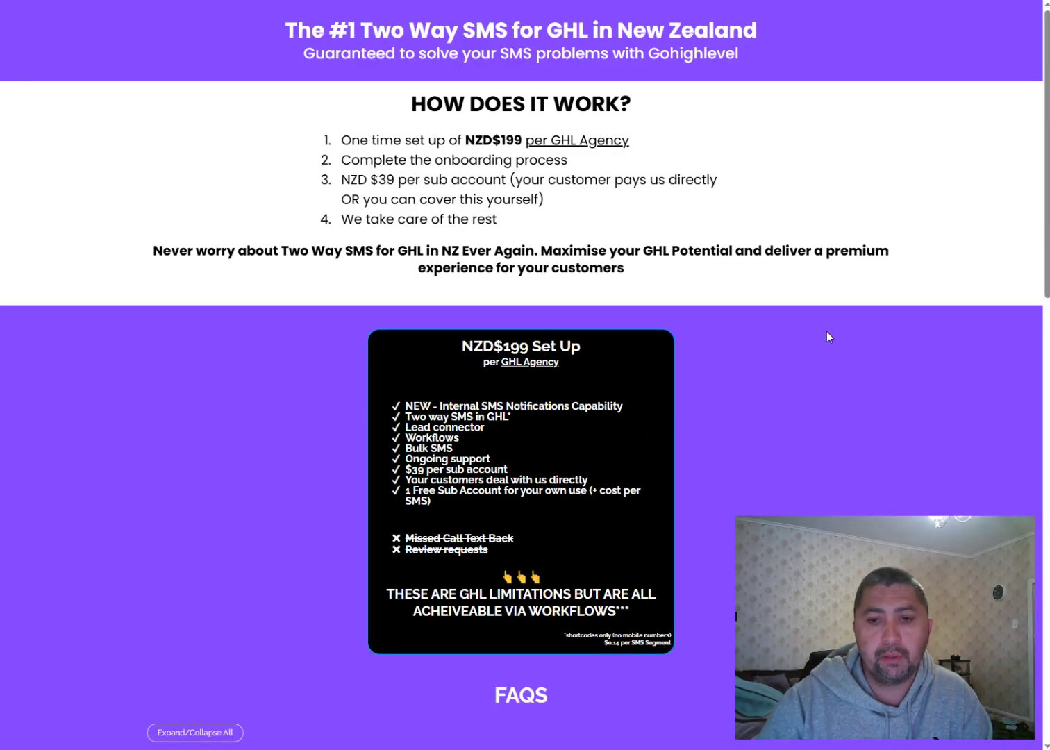
left_click(466, 142)
left_click_drag(465, 141, 523, 143)
left_click(856, 225)
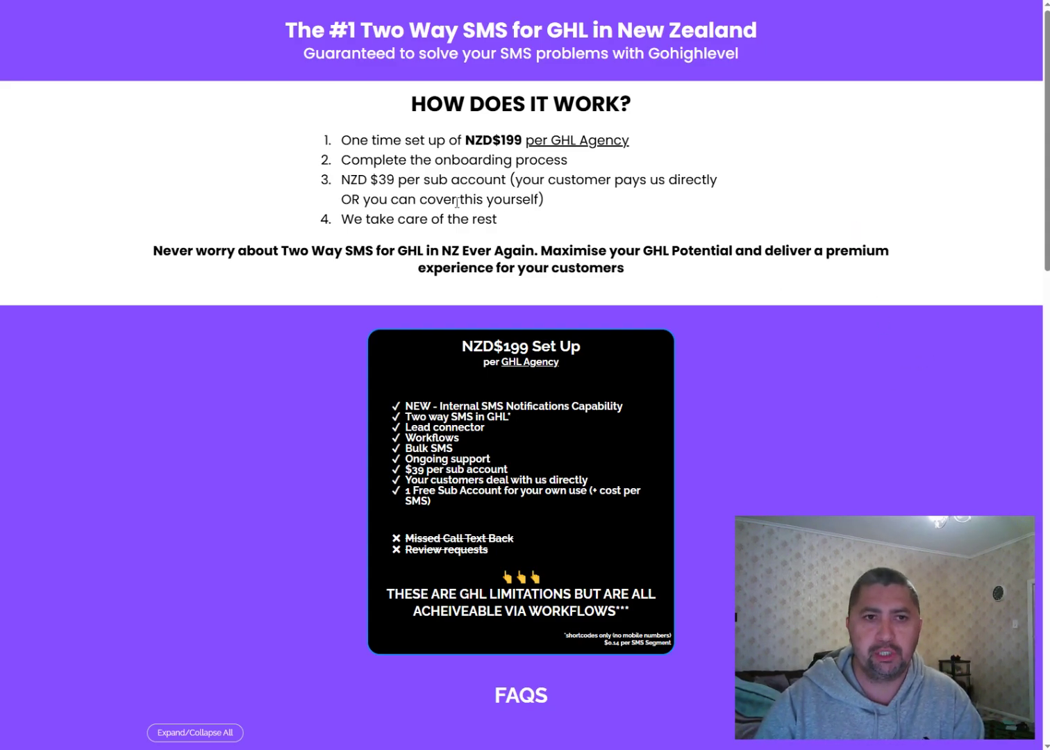
left_click_drag(408, 160, 576, 173)
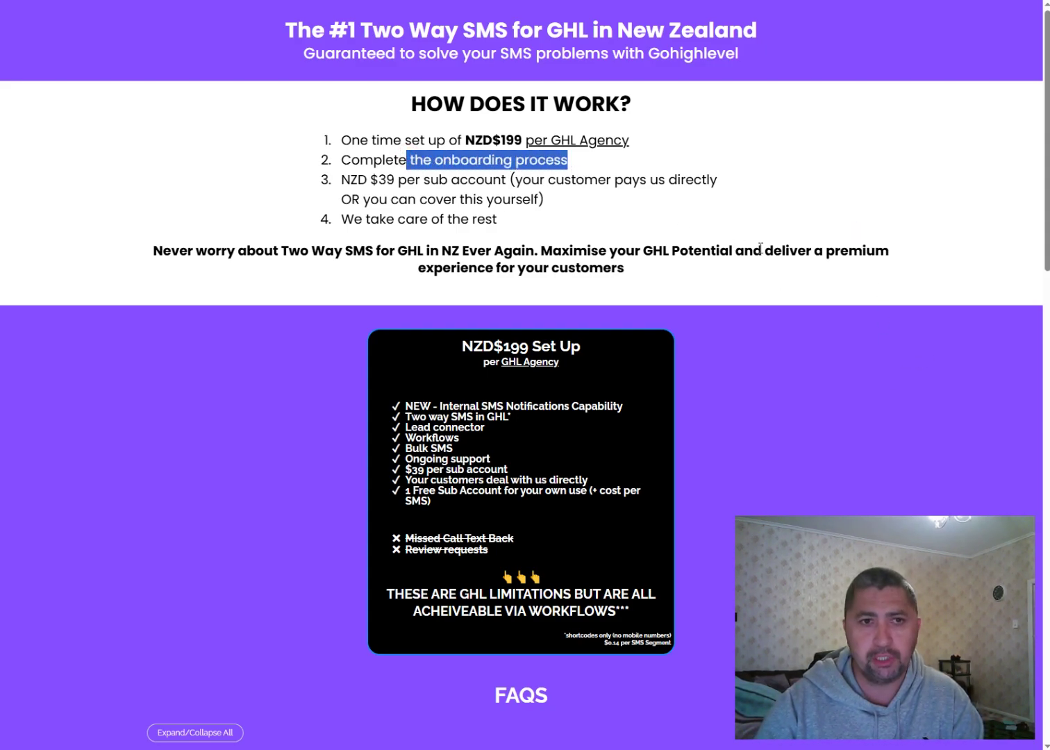
- Scroll to the FAQs and briefly expand the 'How long does it take to set up?' answer
scroll(823, 327, "down", 1)
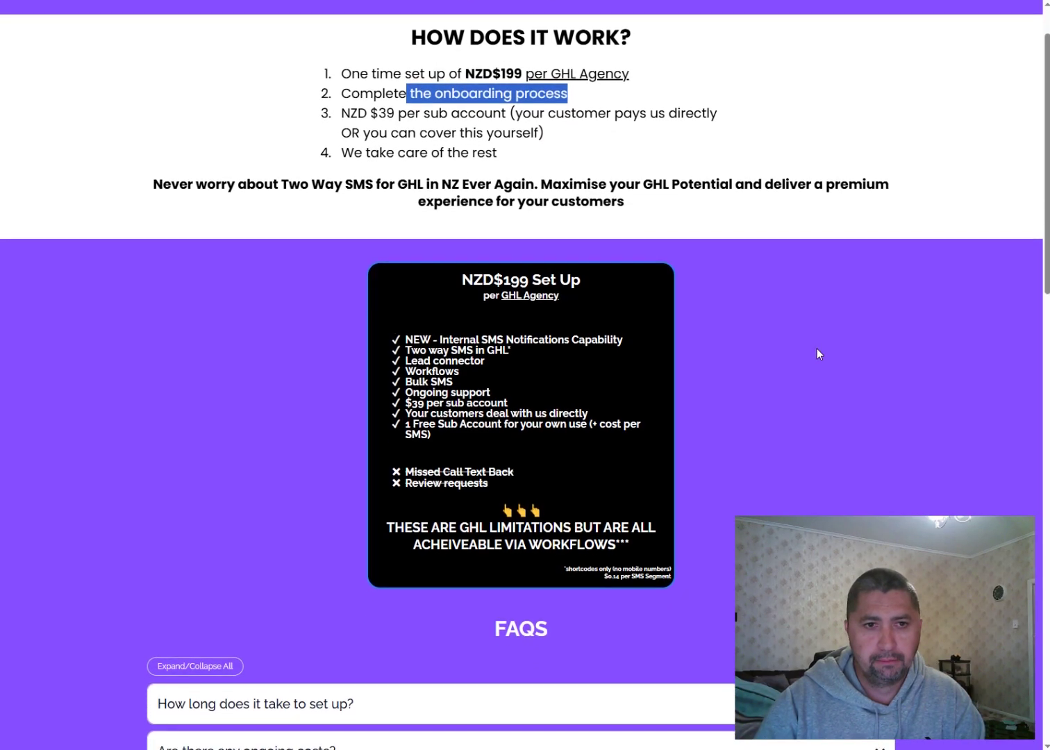
scroll(817, 354, "down", 6)
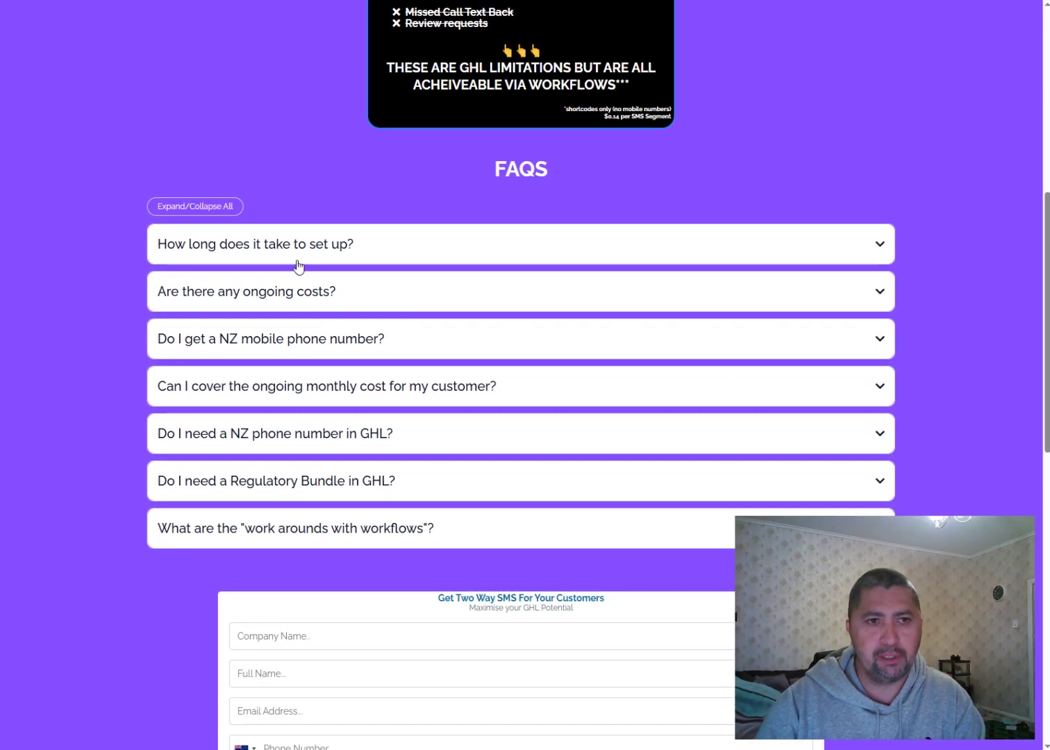
left_click(298, 251)
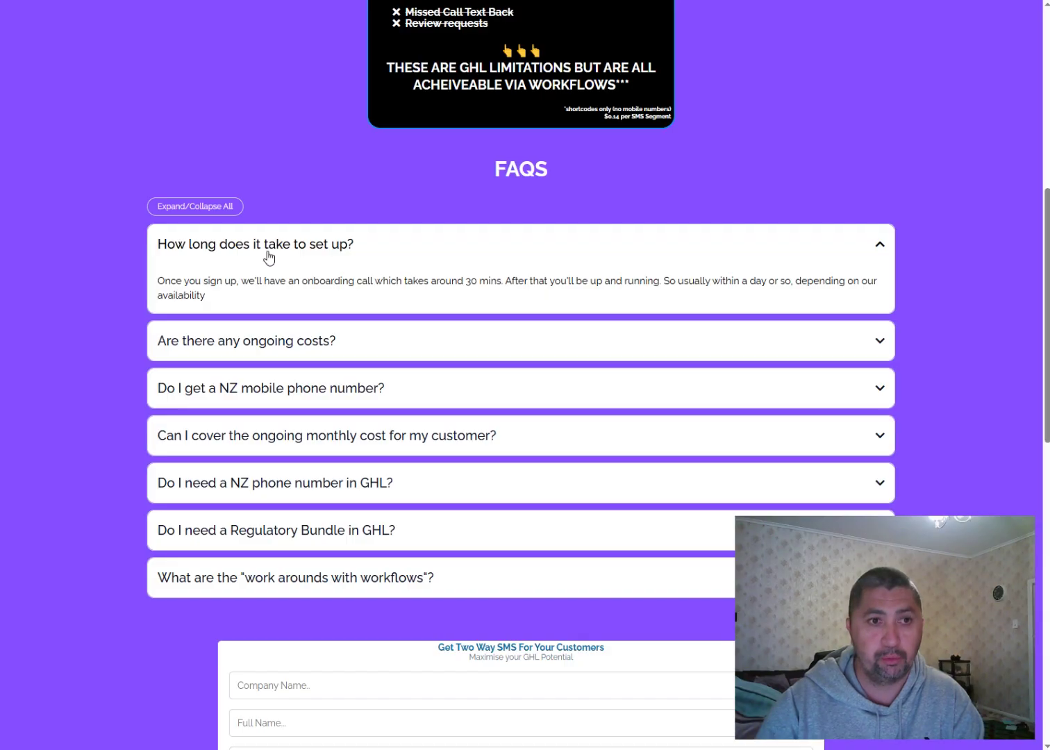
left_click(271, 250)
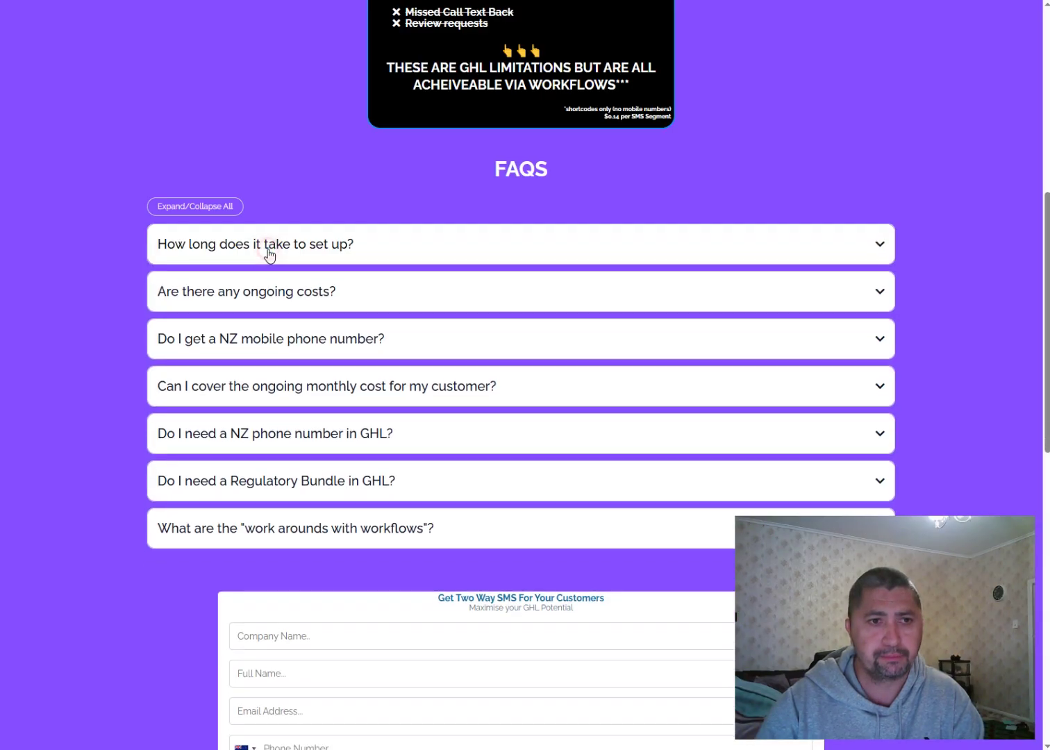
- Expand 'Are there any ongoing costs?' and highlight the phrase 'only the cost per SMS'
left_click(284, 297)
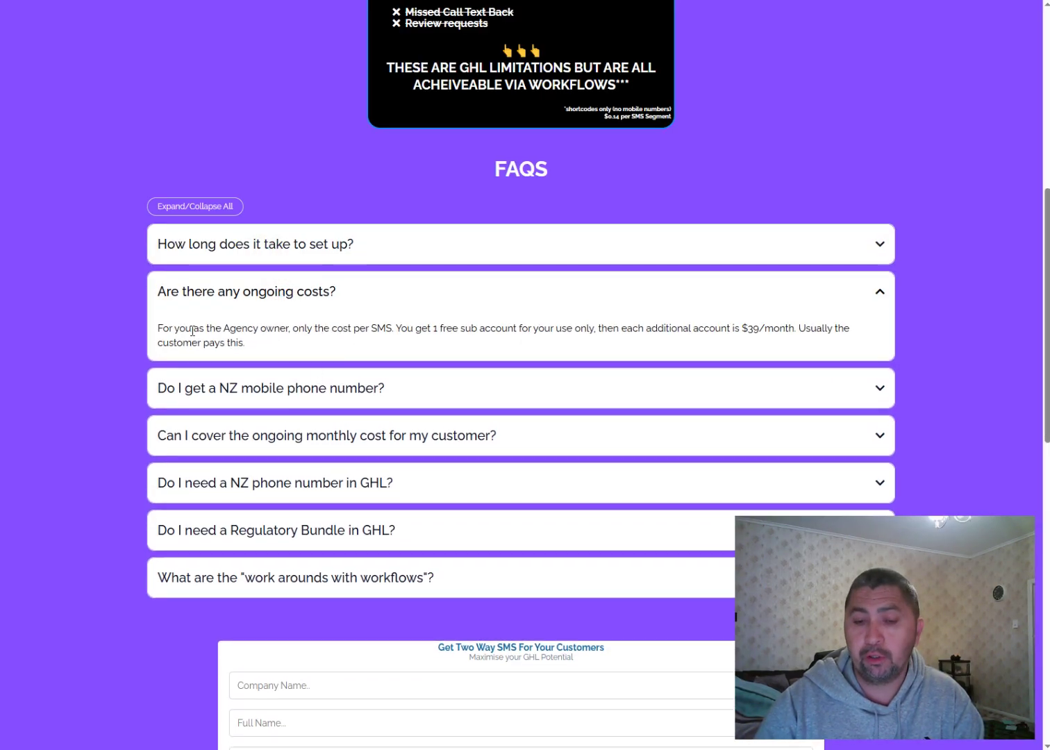
left_click_drag(192, 332, 363, 330)
left_click(363, 330)
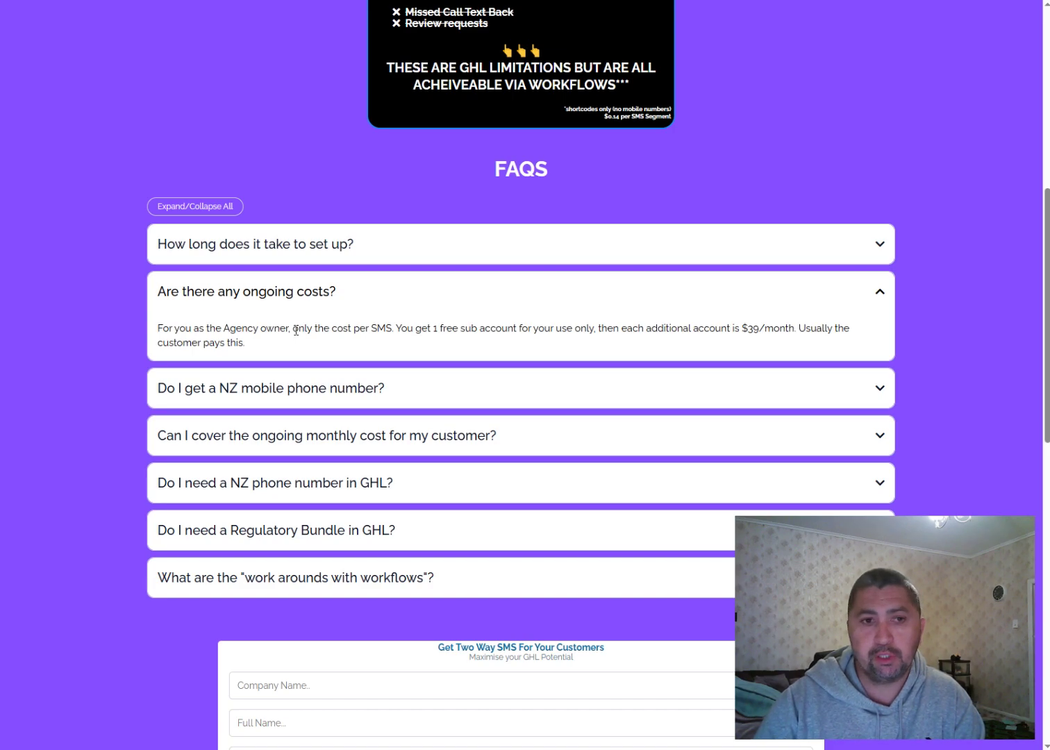
left_click_drag(297, 331, 393, 328)
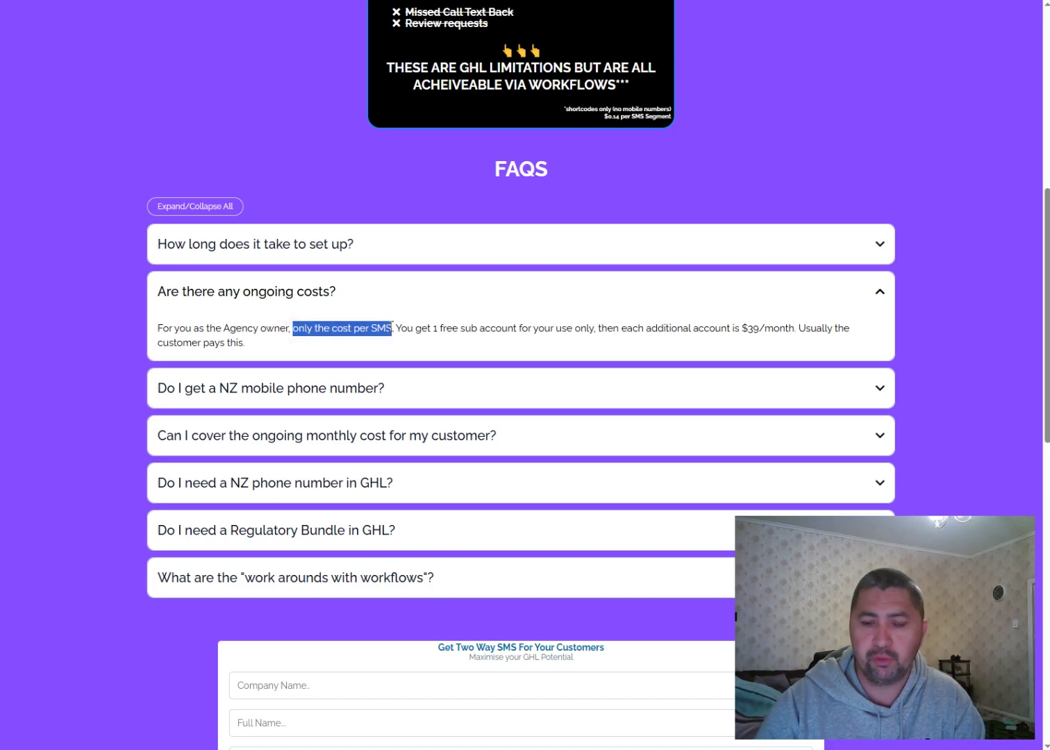
- Collapse the ongoing-costs answer and scroll down to the NZ$199.00 KiwiTxt Agency Set Up order form
left_click(881, 295)
scroll(612, 399, "down", 6)
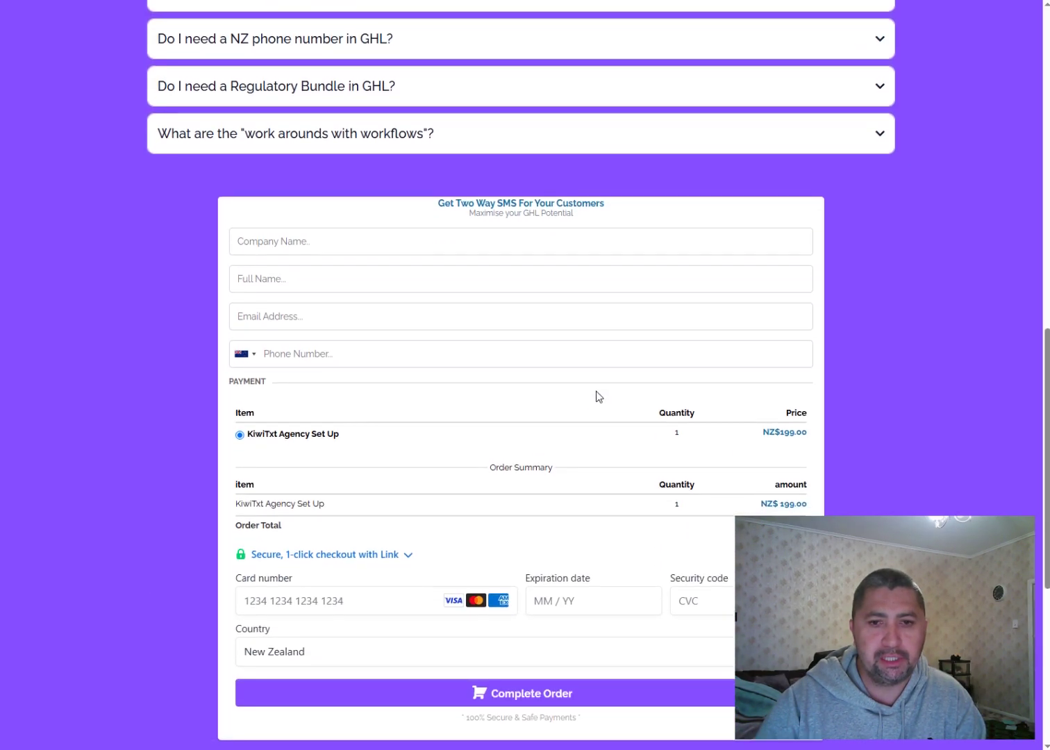
scroll(595, 396, "down", 1)
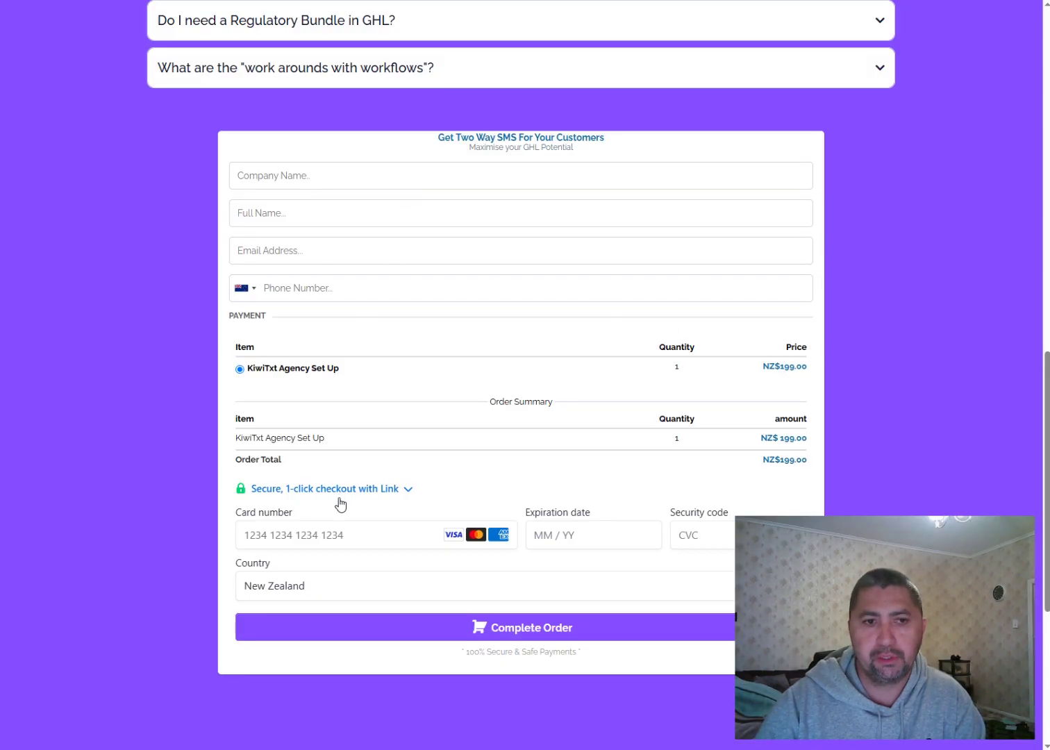